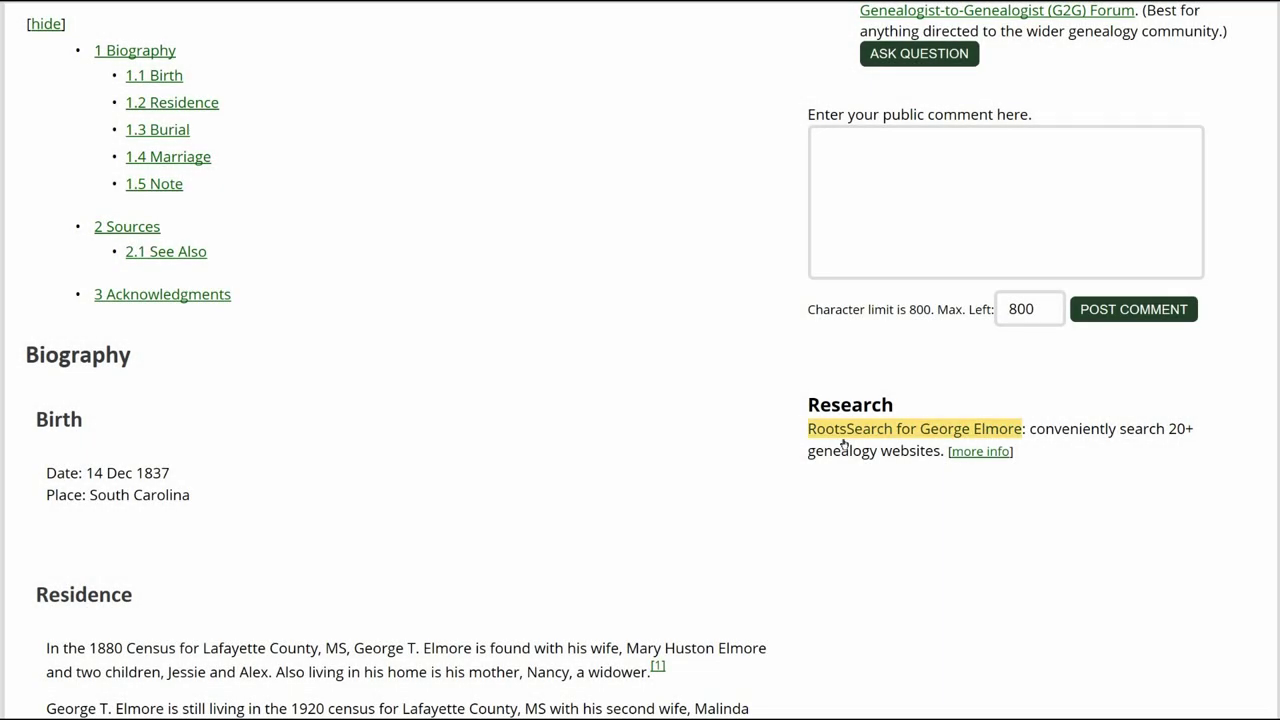
- Search Find A Grave via RootsSearch for George Elmore, 1837–1920
{"action": "left_click", "coordinate": [843, 444]}
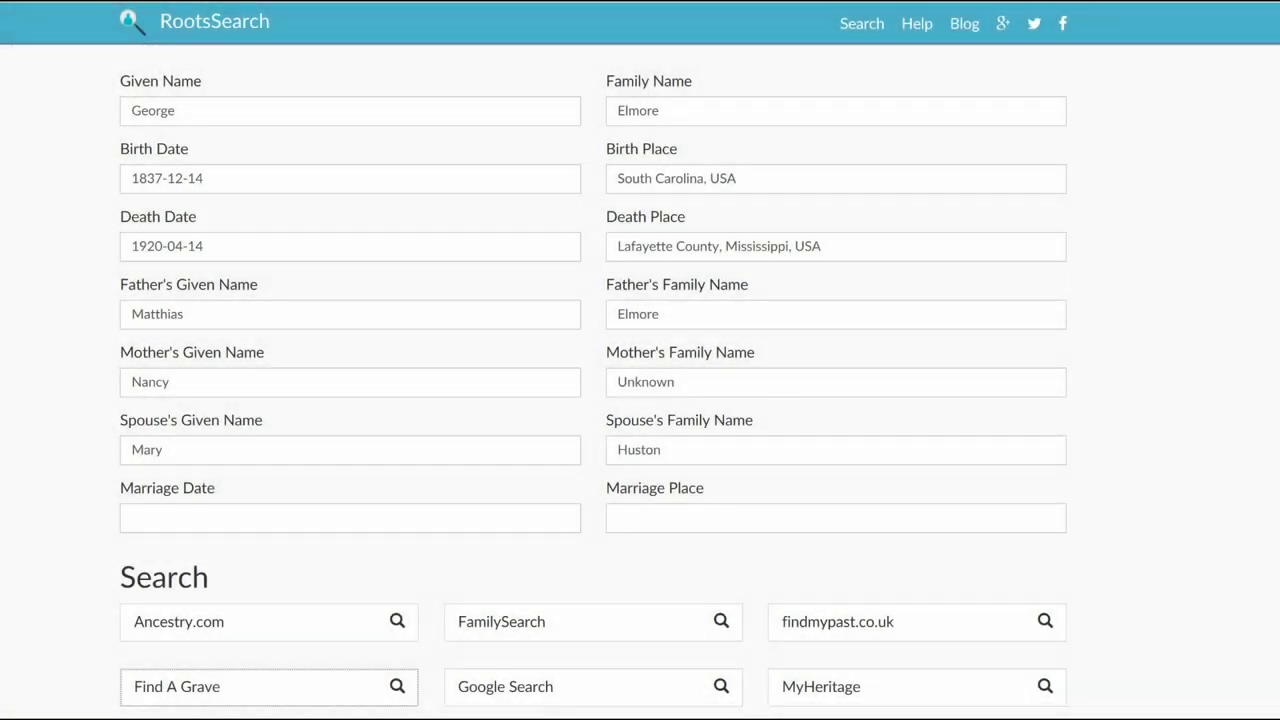
{"action": "left_click", "coordinate": [193, 690]}
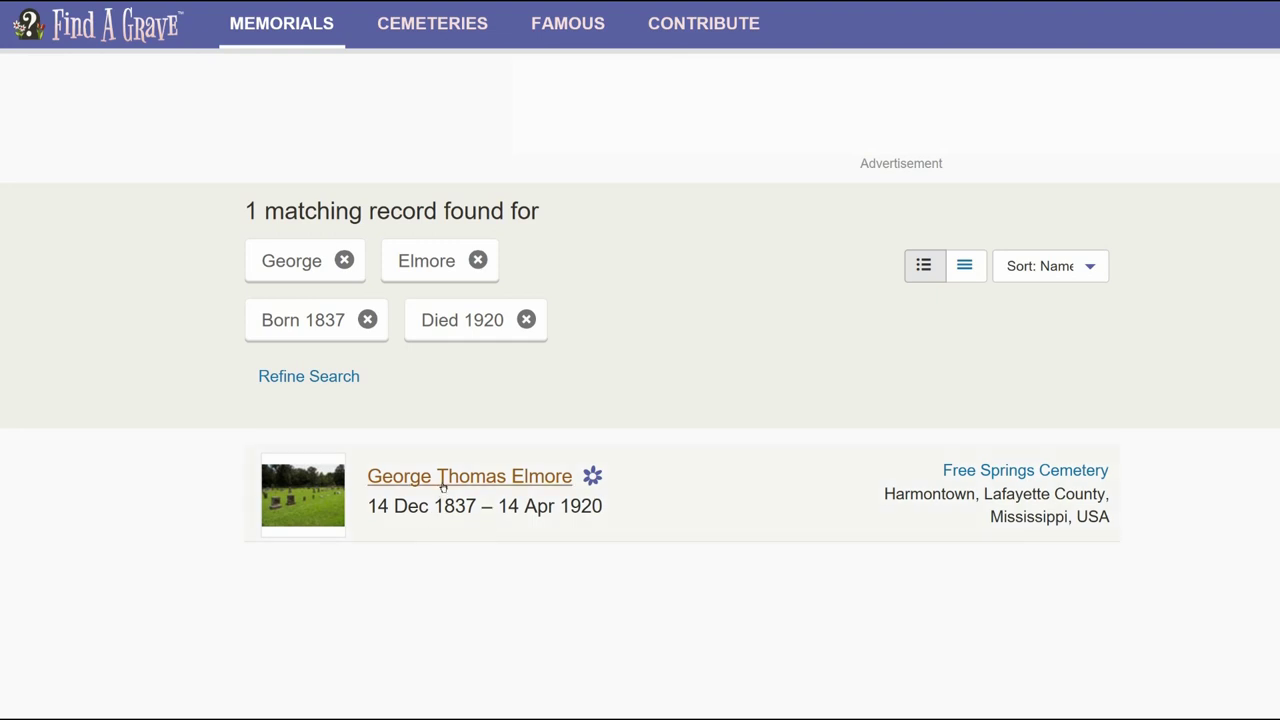
- Open George Thomas Elmore's Find A Grave memorial and highlight its full source citation
{"action": "left_click", "coordinate": [442, 480]}
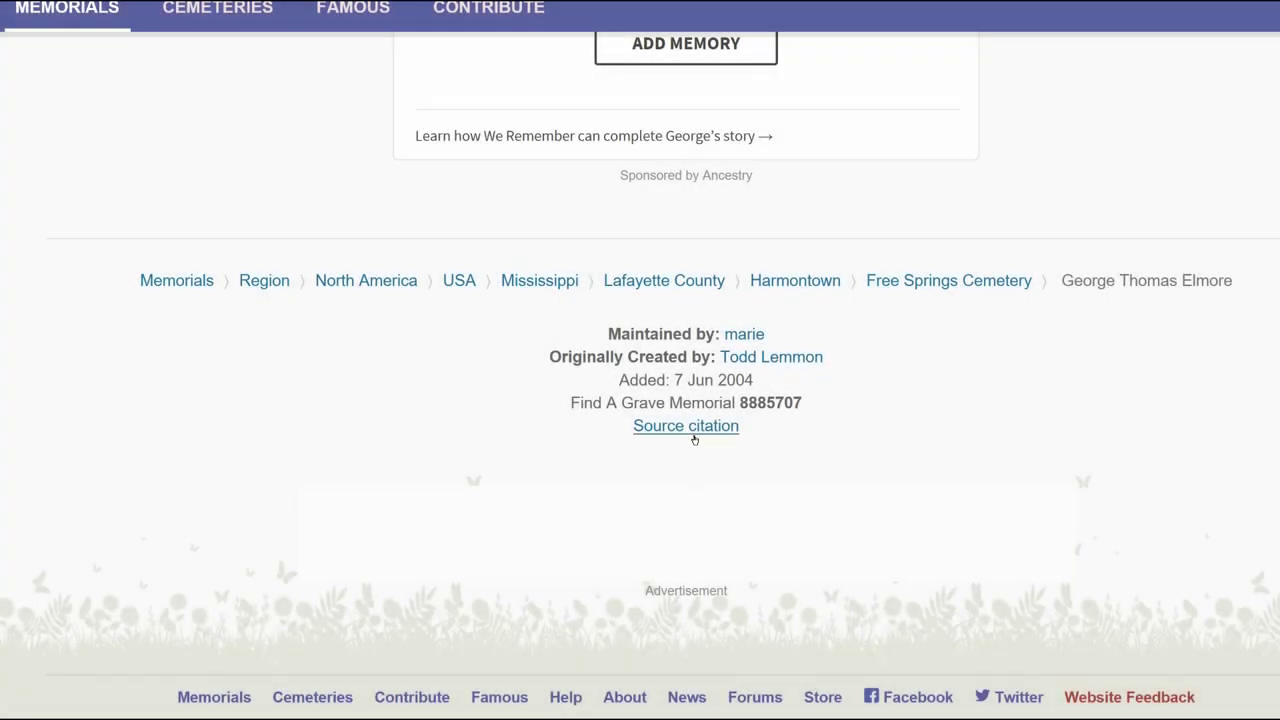
{"action": "left_click", "coordinate": [690, 427]}
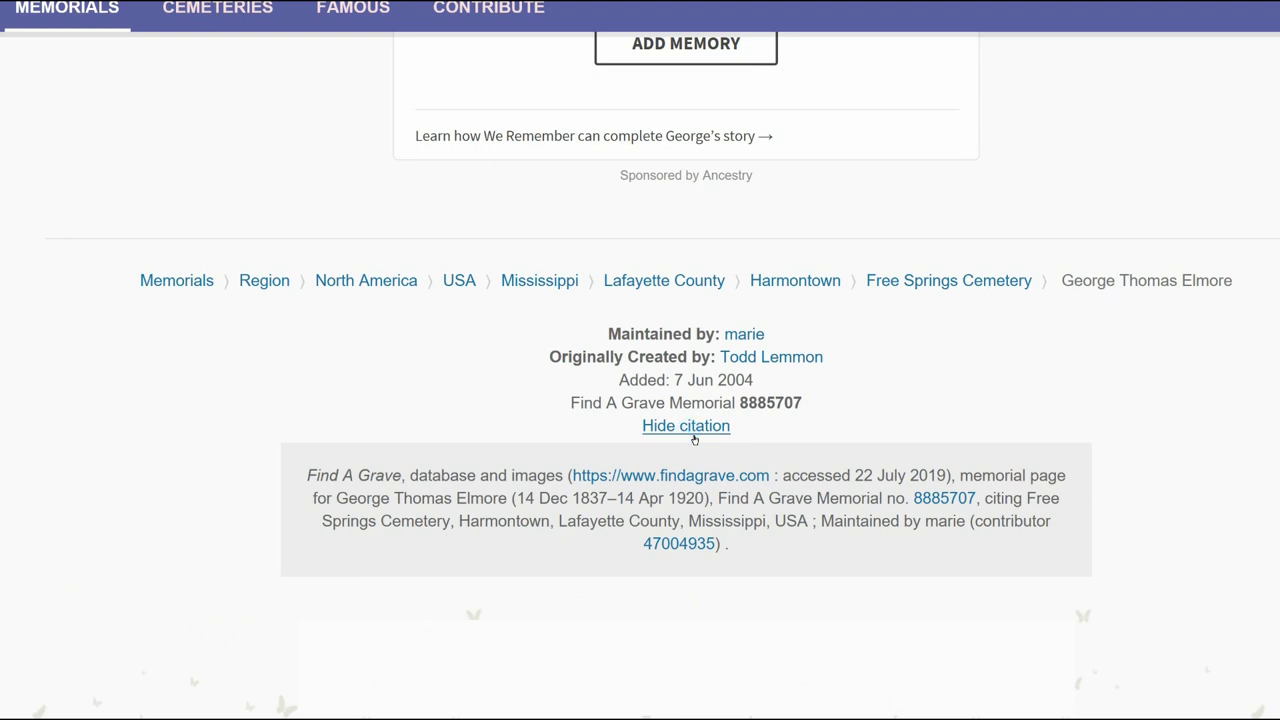
{"action": "triple_click", "coordinate": [800, 562]}
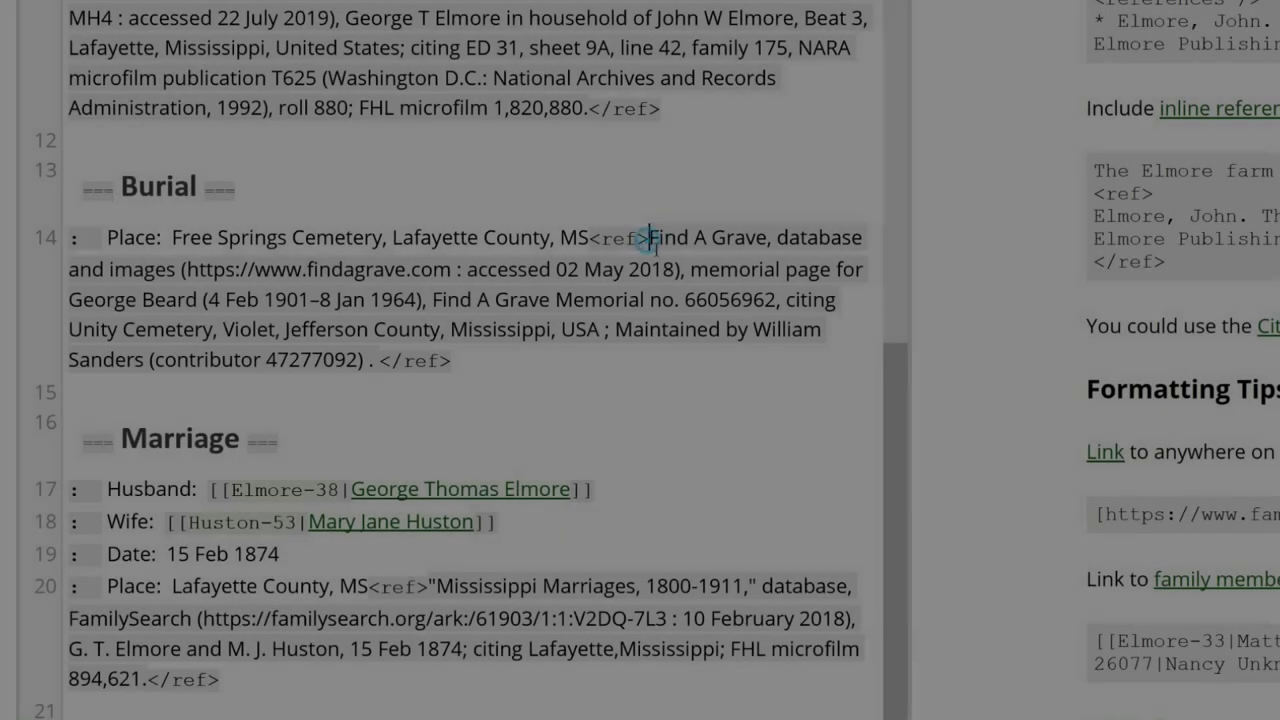
- Replace the George Beard burial citation with Elmore's memorial 8885707 citation, minus the findagrave.com URL
{"action": "left_click_drag", "start_coordinate": [650, 237], "coordinate": [402, 364]}
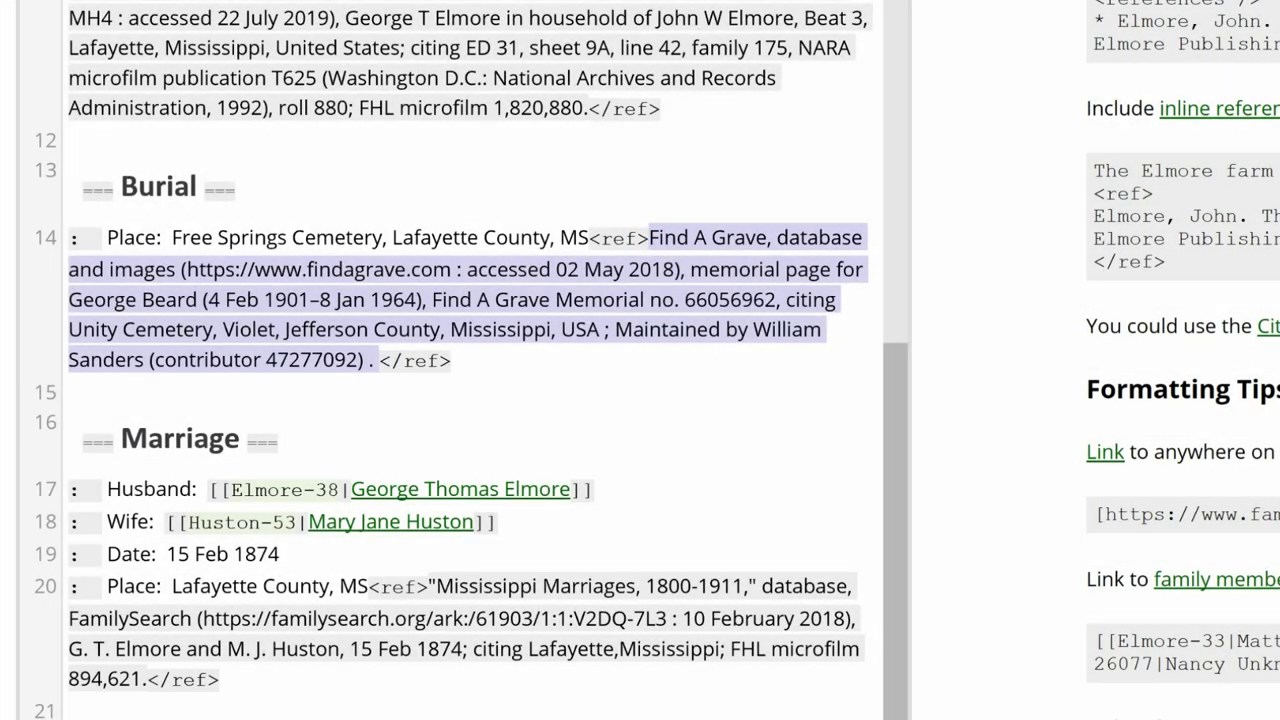
{"action": "type", "text": "Find A Grave, database and images (https://www.findagrave.com : accessed 22 July 2019), memorial page for George Thomas Elmore (14 Dec 1837–14 Apr 1920), Find A Grave Memorial no. 8885707, citing Free Springs Cemetery, Harmontown, Lafayette County, Mississippi, USA ; Maintained by marie (contributor 47004935)."}
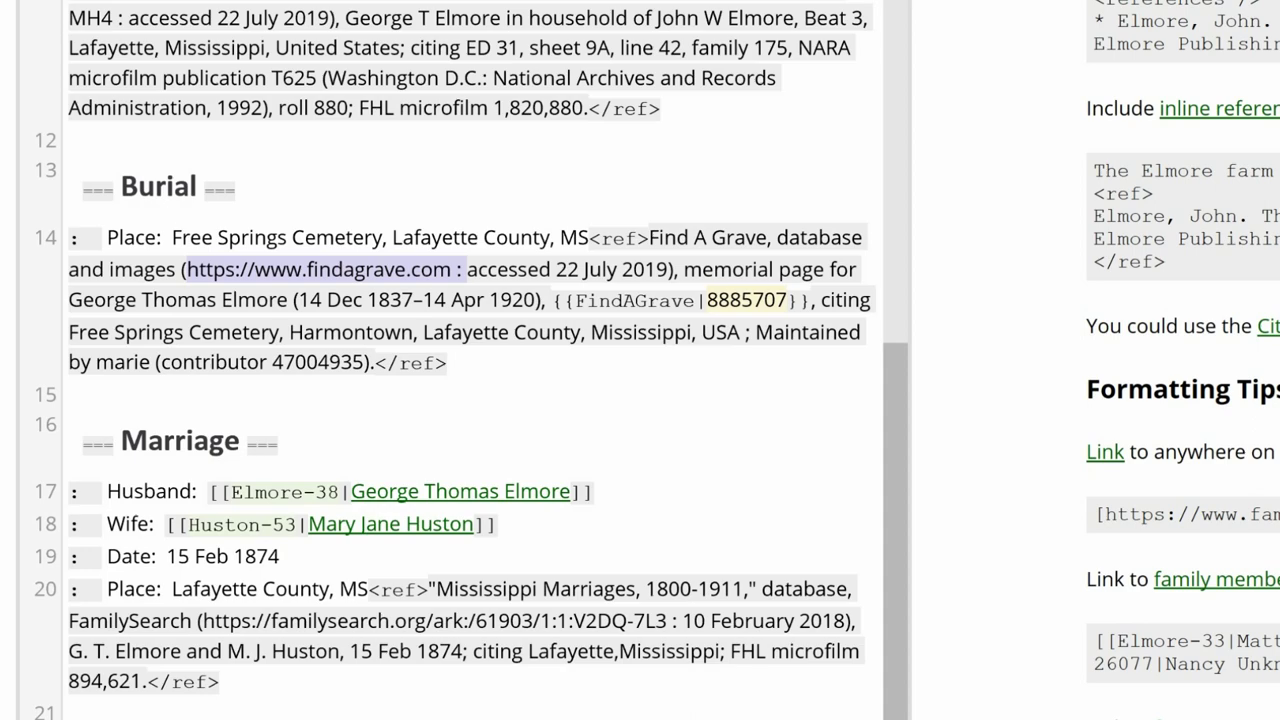
{"action": "key", "text": "Delete"}
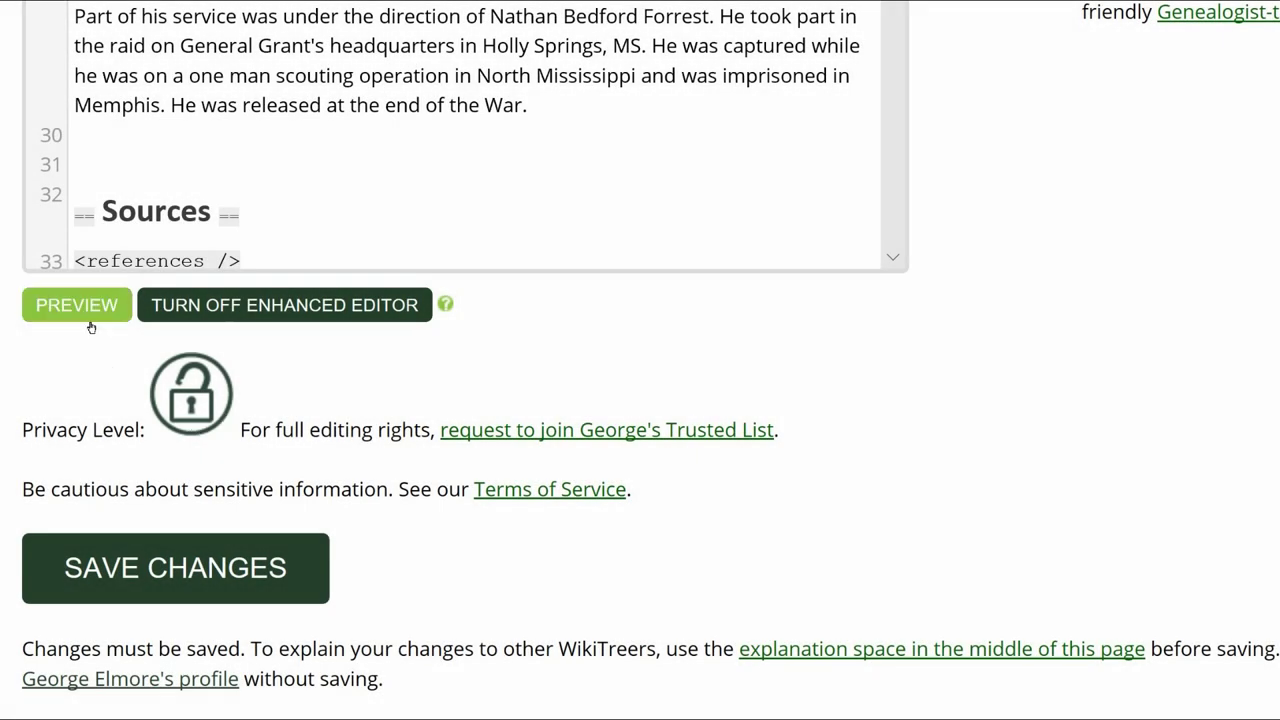
- Preview the corrected Elmore-38 profile and scroll through the rendered biography
{"action": "left_click", "coordinate": [89, 326]}
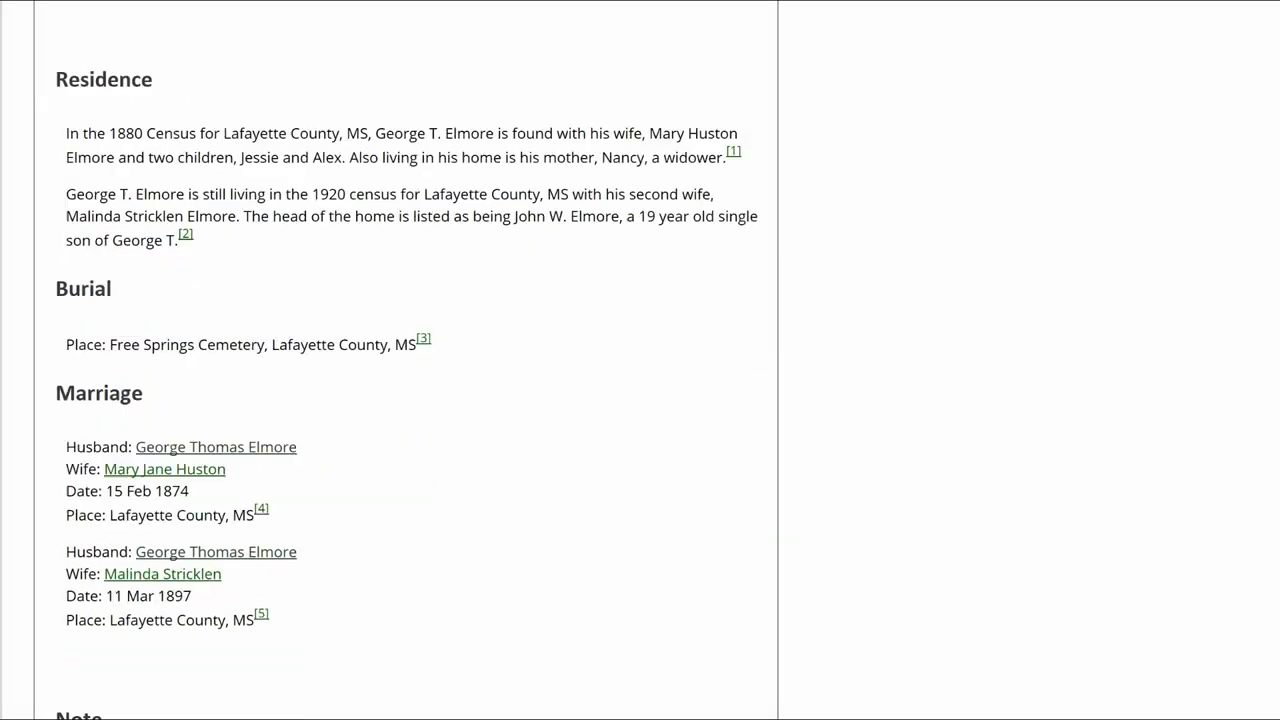
{"action": "scroll", "coordinate": [405, 360], "scroll_direction": "down", "scroll_amount": 8}
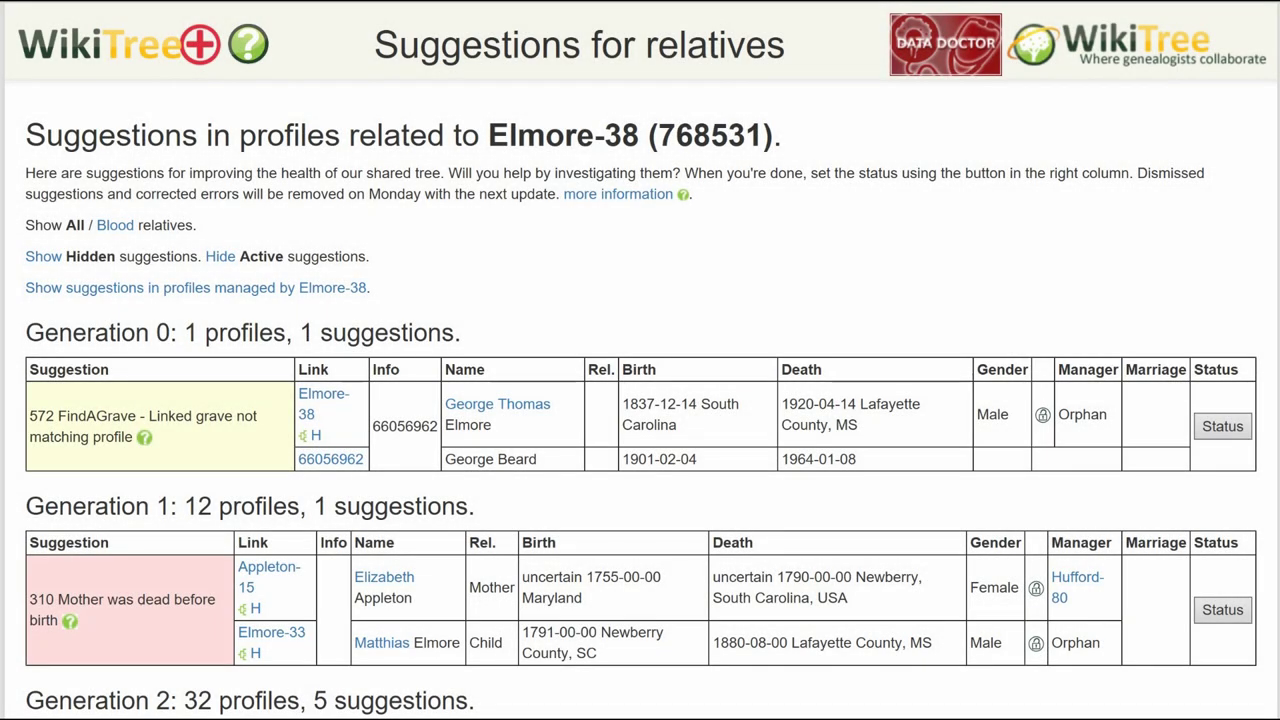
- Set the 572 grave suggestion to Corrected with comment 'Added link for matching grave.'
{"action": "left_click", "coordinate": [1222, 427]}
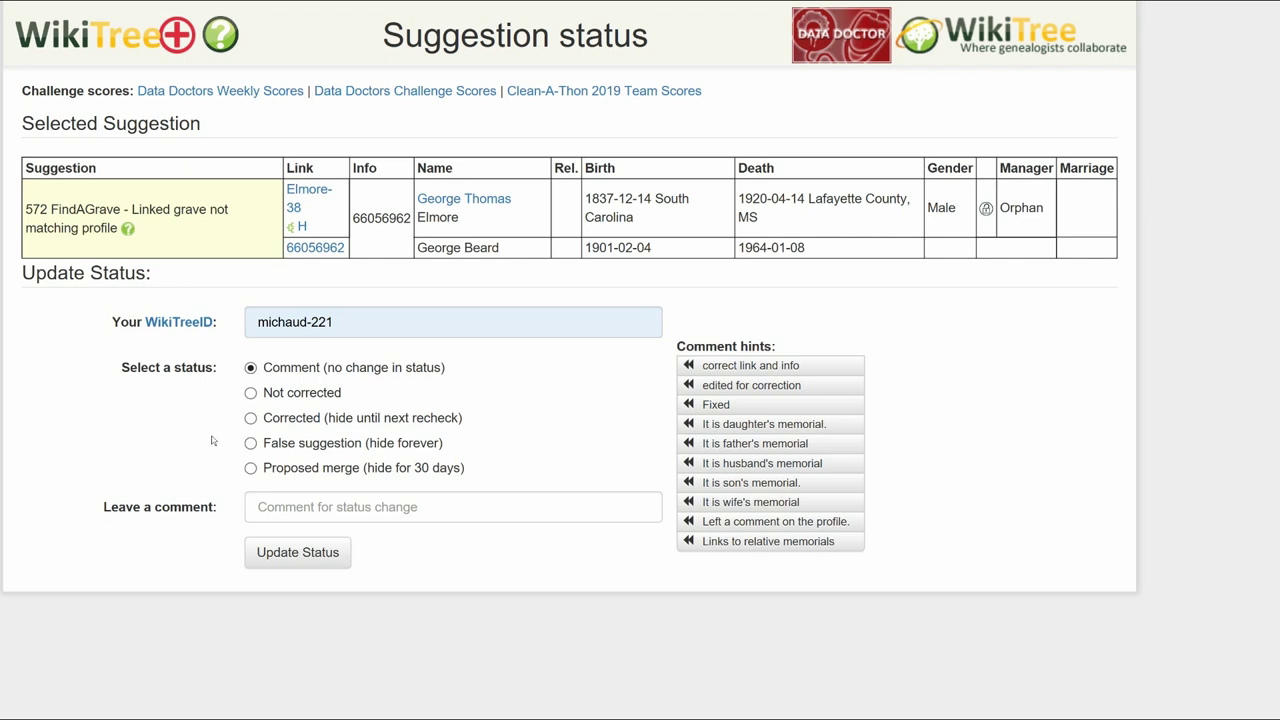
{"action": "left_click", "coordinate": [256, 424]}
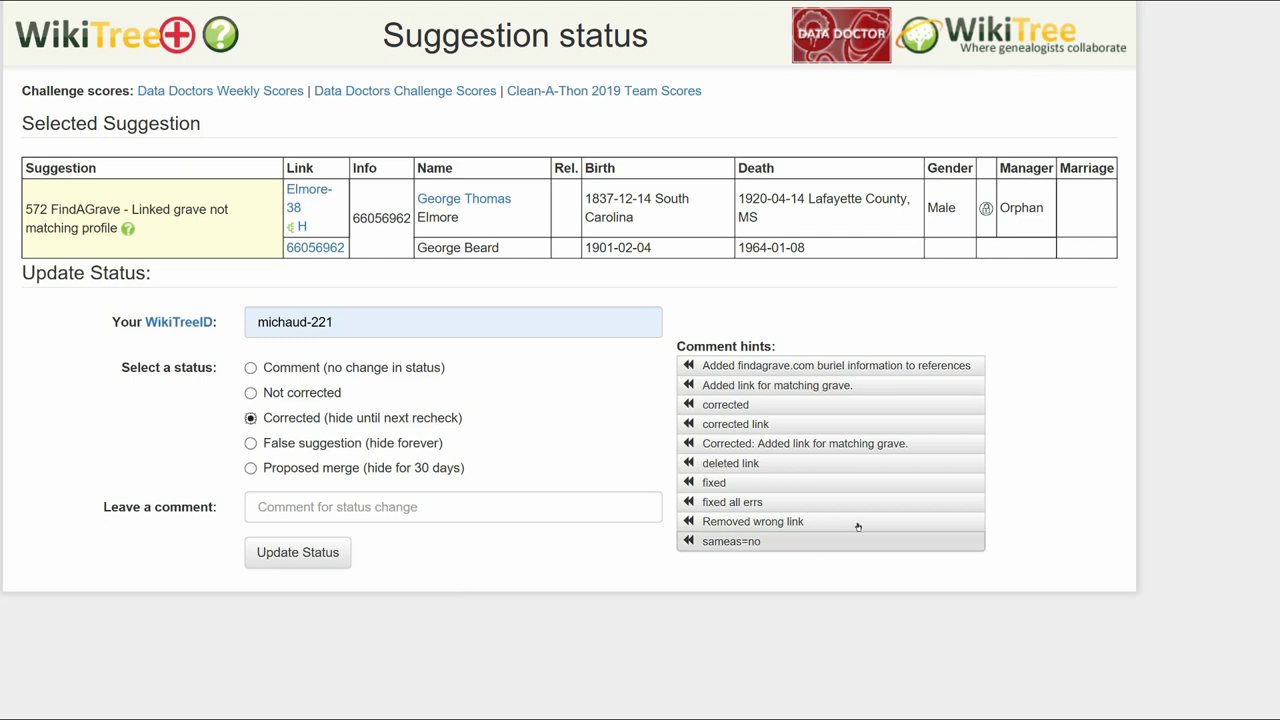
{"action": "left_click", "coordinate": [875, 396]}
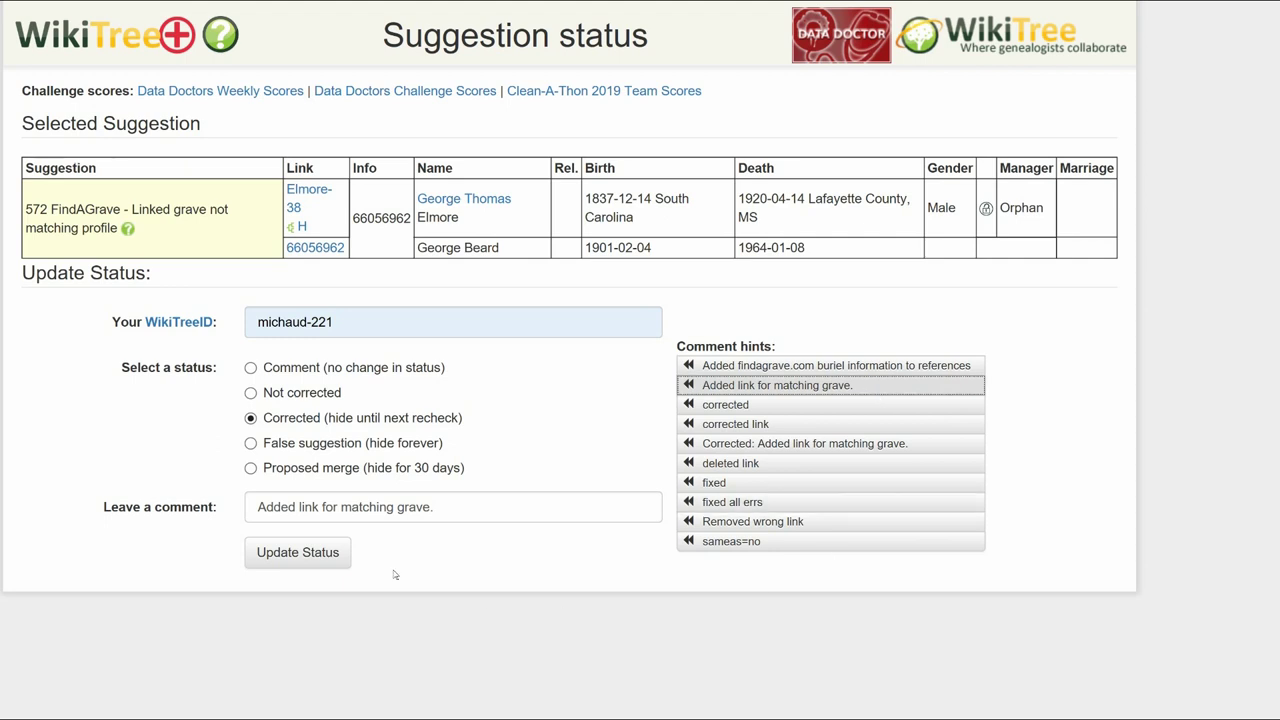
{"action": "left_click", "coordinate": [340, 564]}
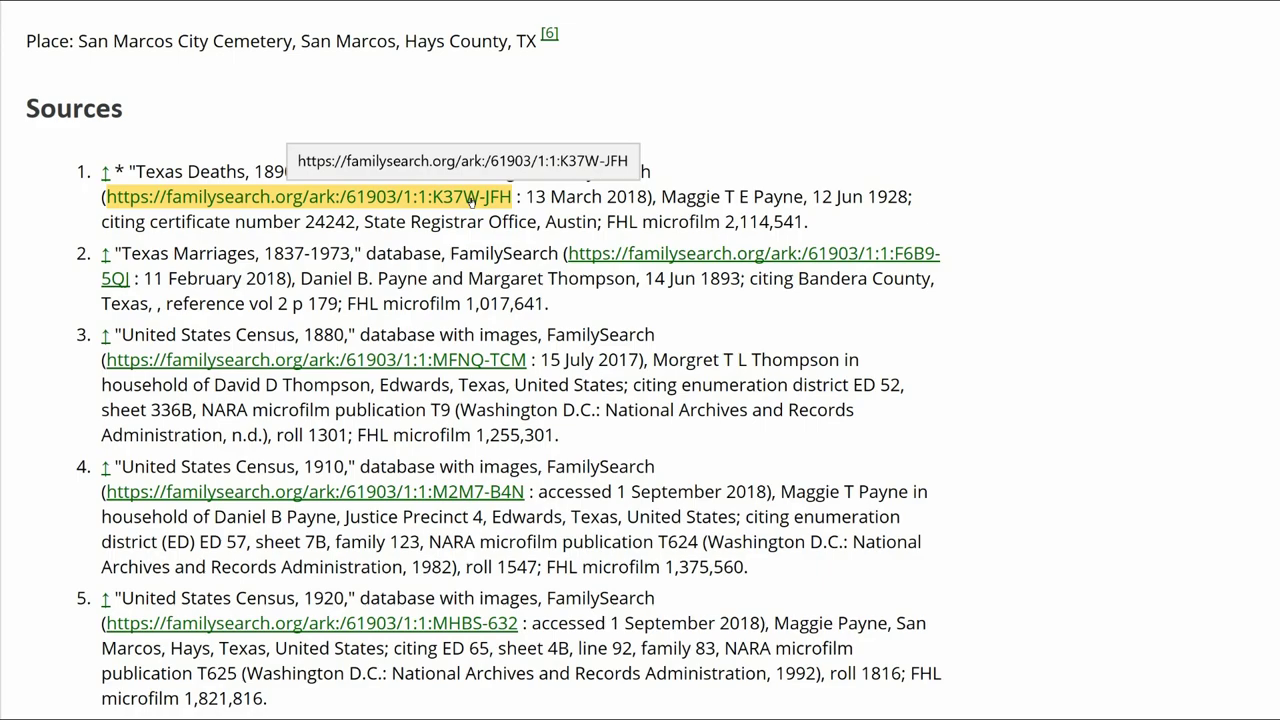
{"action": "left_click", "coordinate": [471, 199]}
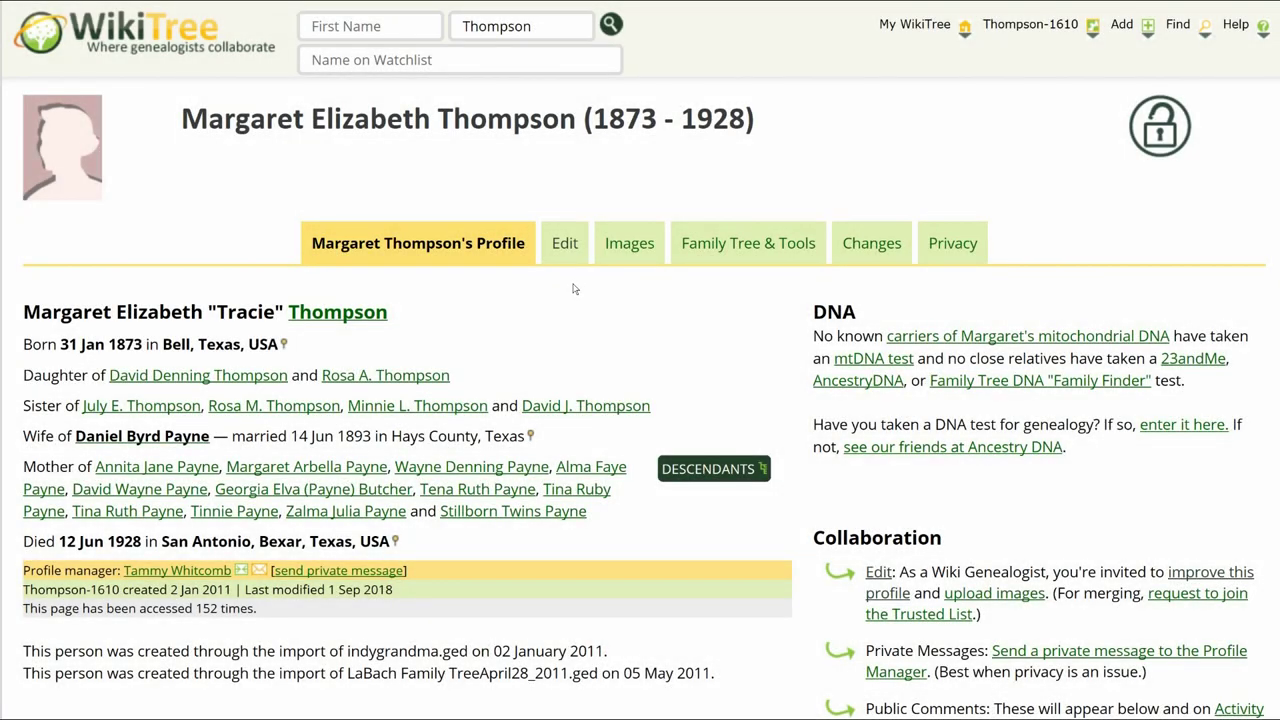
{"action": "left_click", "coordinate": [566, 245]}
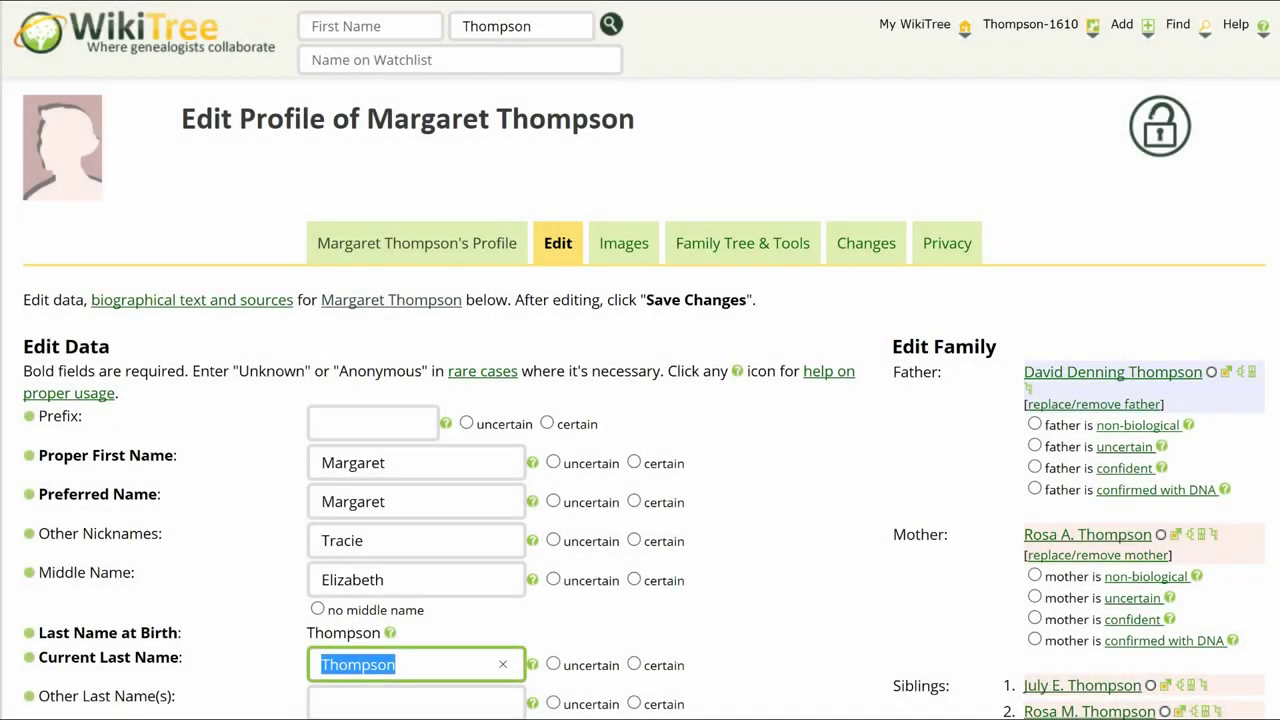
{"action": "type", "text": "Payne"}
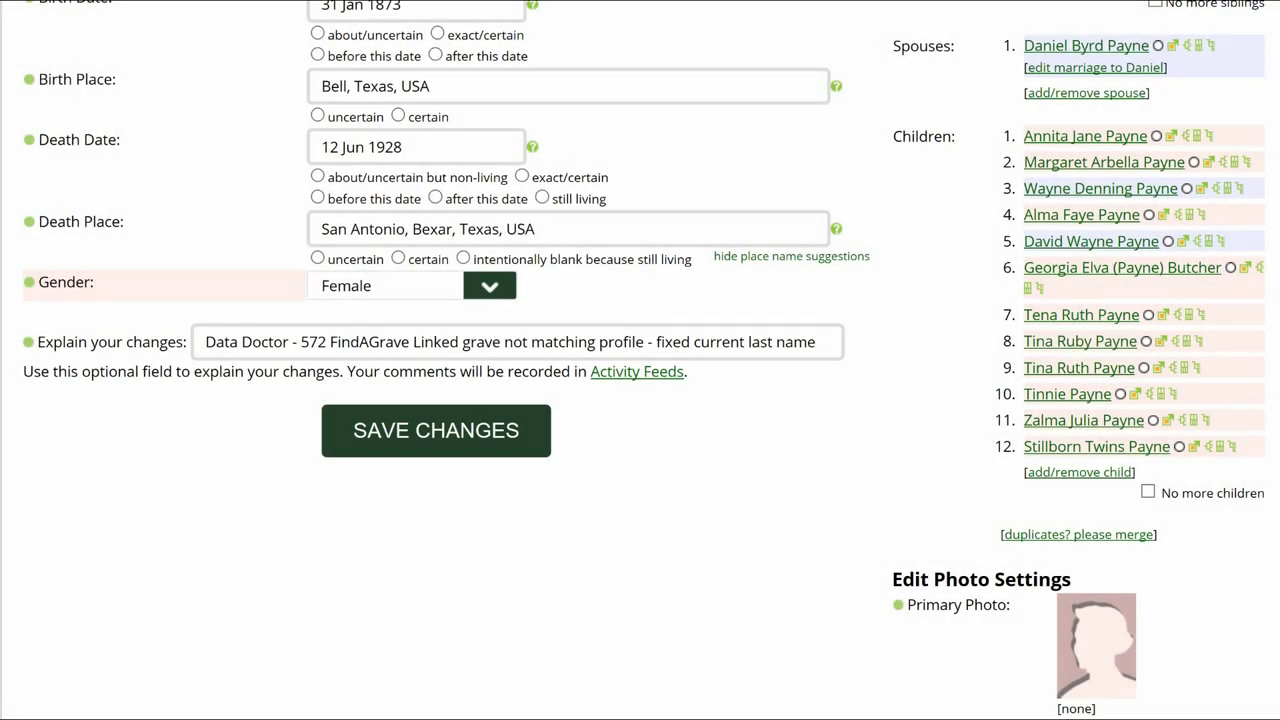
{"action": "left_click", "coordinate": [540, 445]}
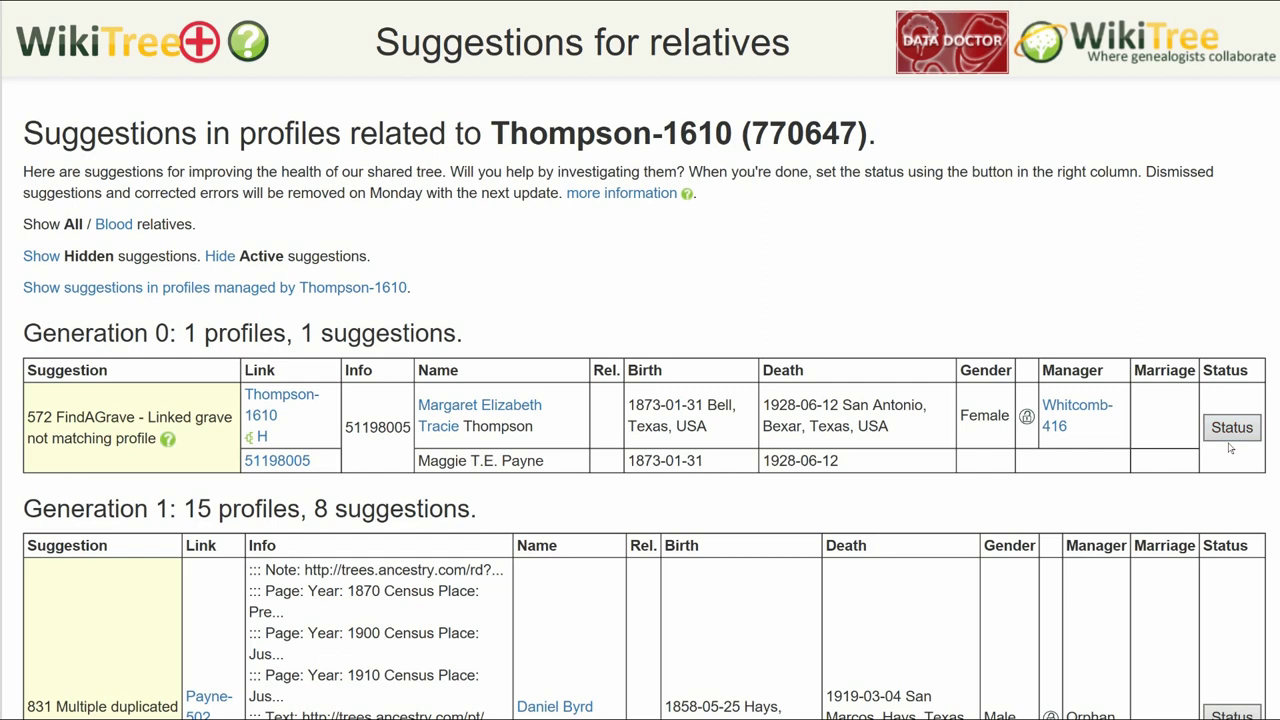
- Set the Thompson-1610 572 FindAGrave suggestion status to Corrected
{"action": "left_click", "coordinate": [1232, 428]}
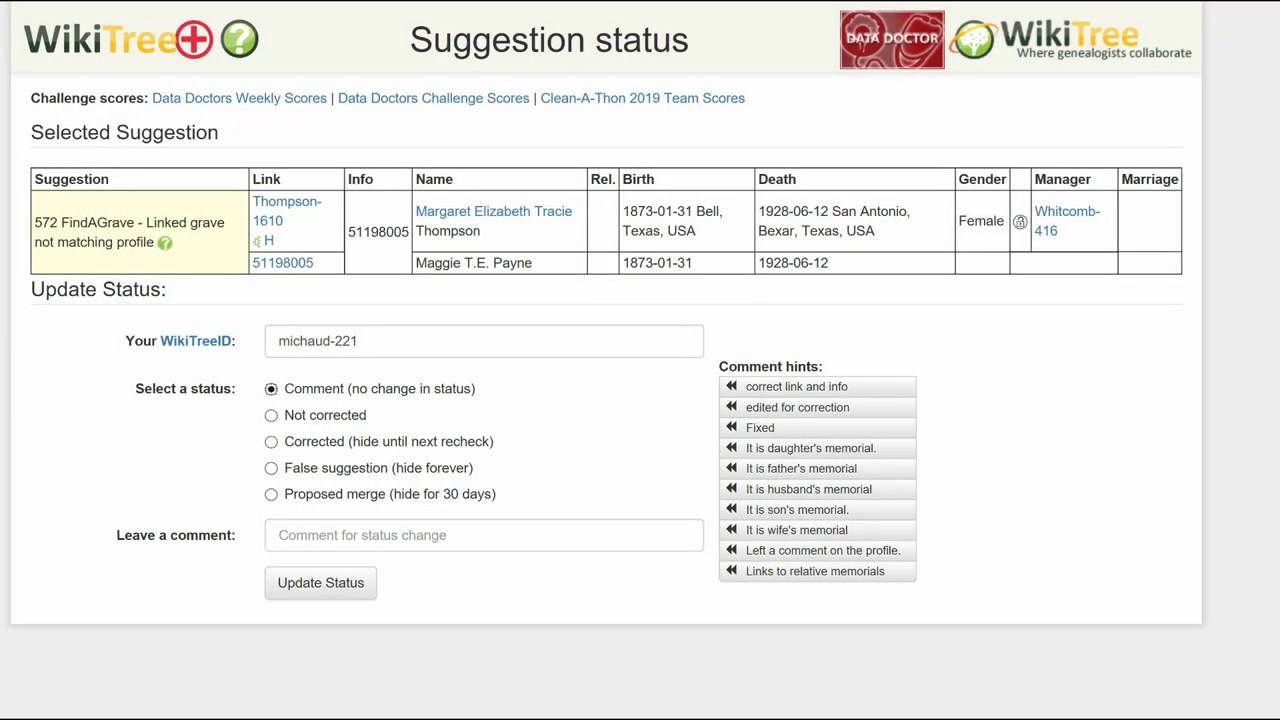
{"action": "left_click", "coordinate": [272, 443]}
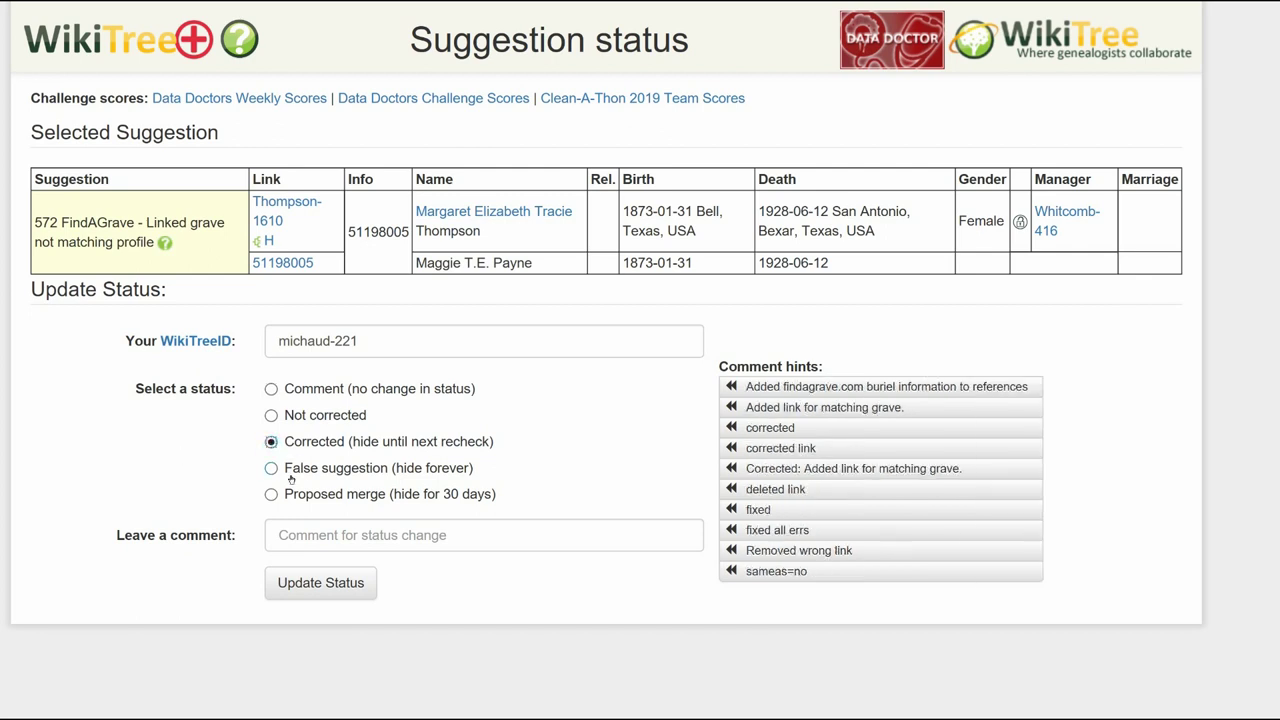
{"action": "left_click", "coordinate": [350, 585]}
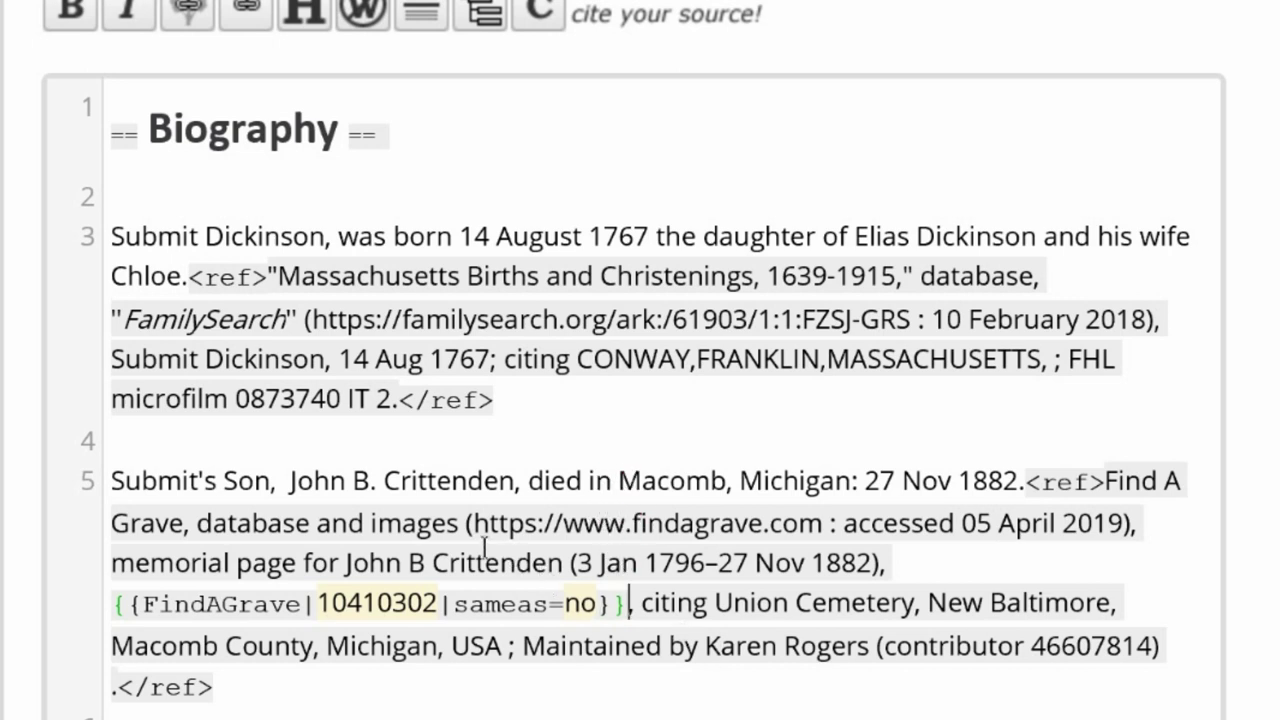
- Remove the findagrave.com URL from John B Crittenden's citation and save the sameas=no edit
{"action": "left_click_drag", "start_coordinate": [476, 540], "coordinate": [858, 540]}
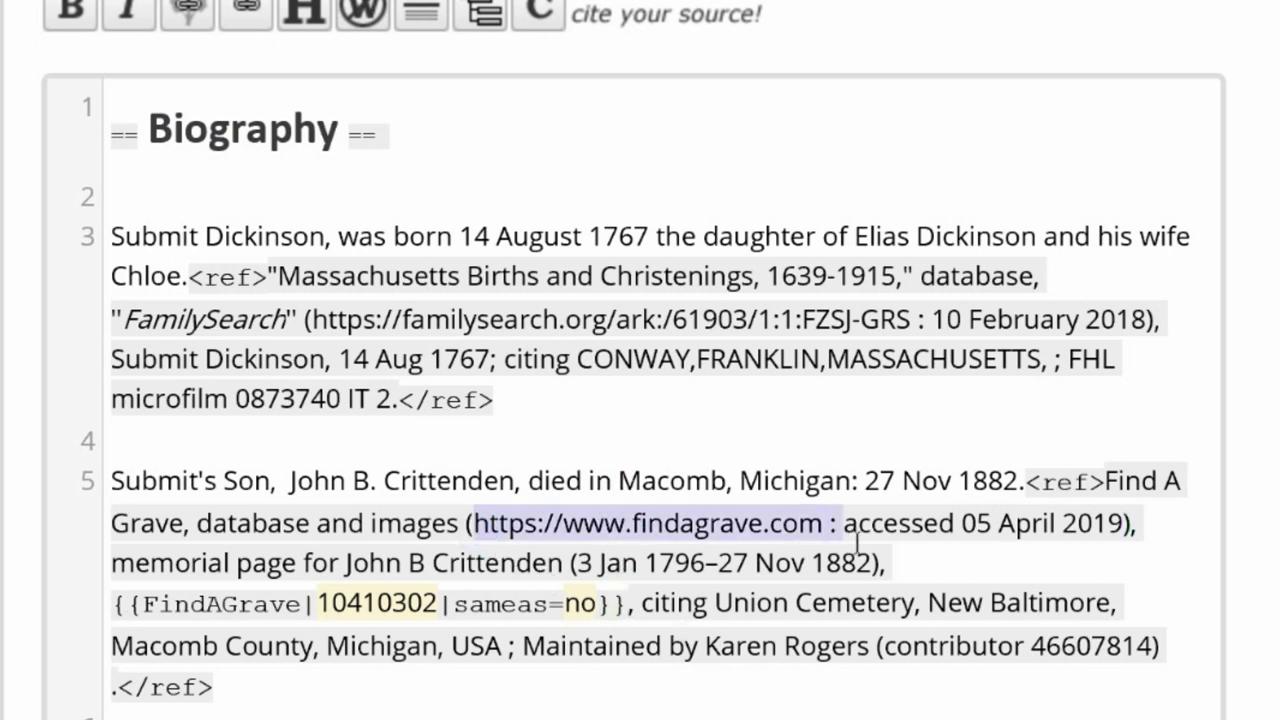
{"action": "key", "text": "BackSpace"}
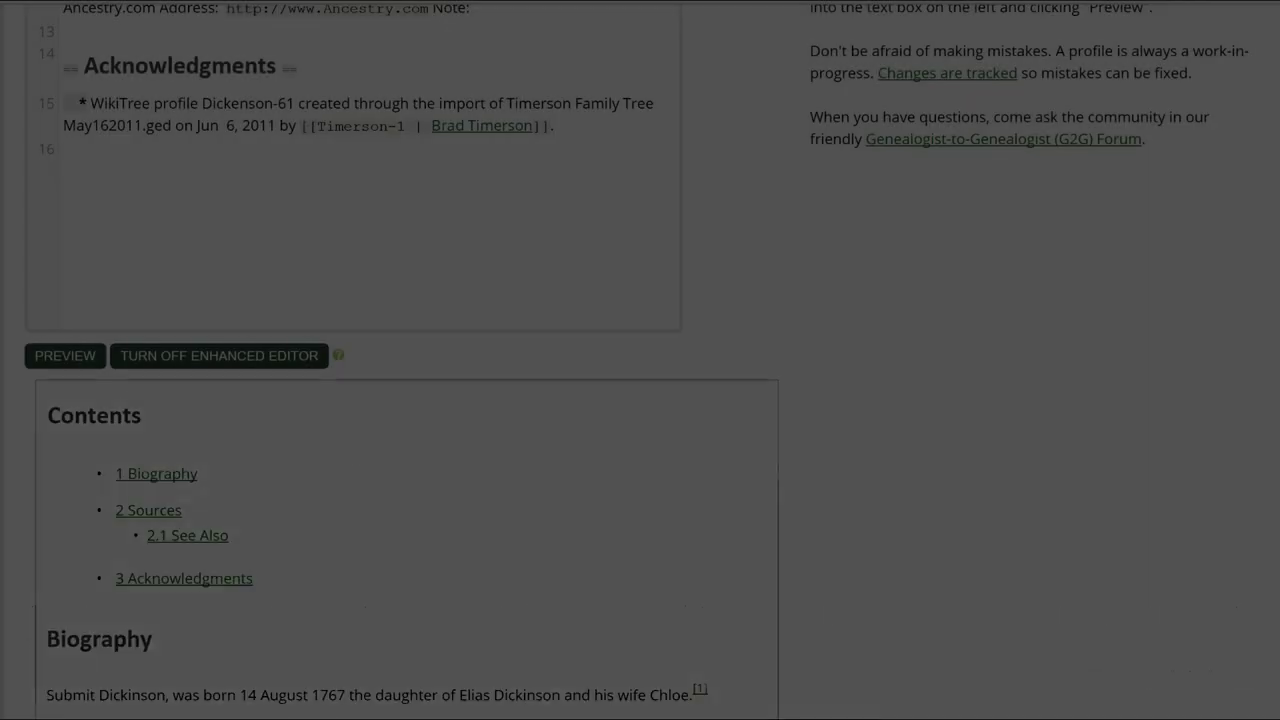
{"action": "scroll", "coordinate": [640, 360], "scroll_direction": "down", "scroll_amount": 5}
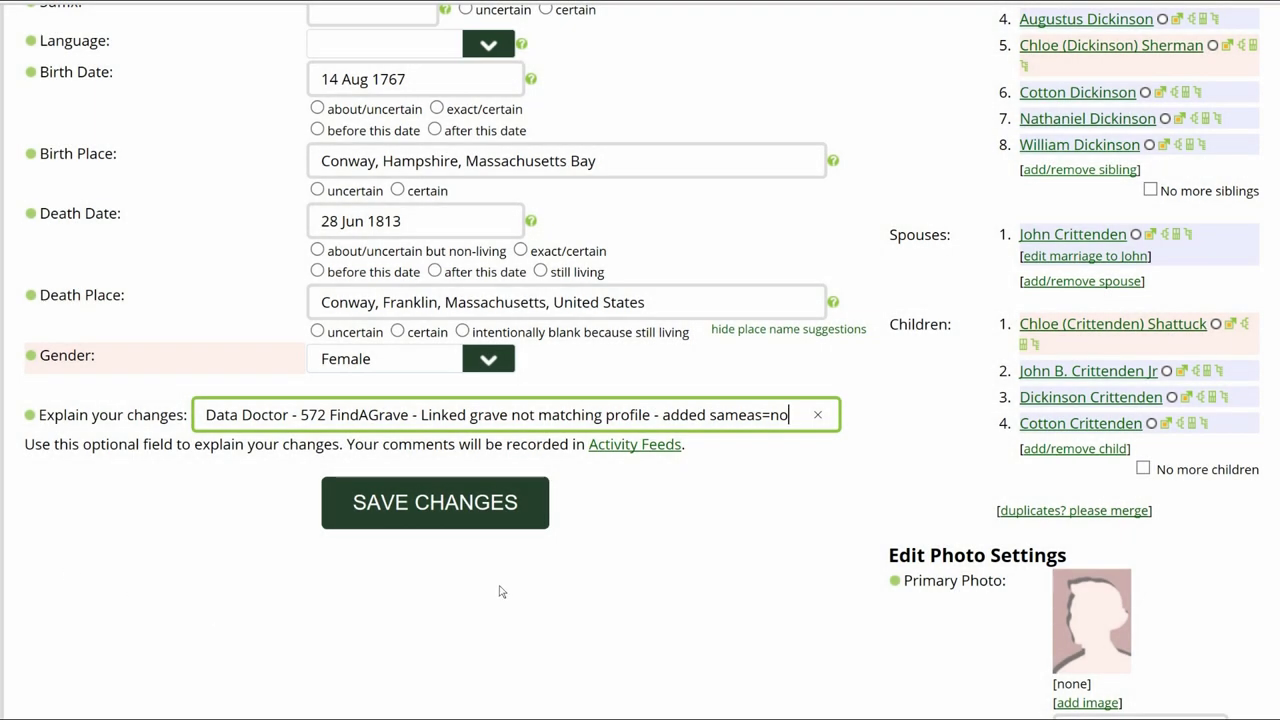
{"action": "left_click", "coordinate": [490, 519]}
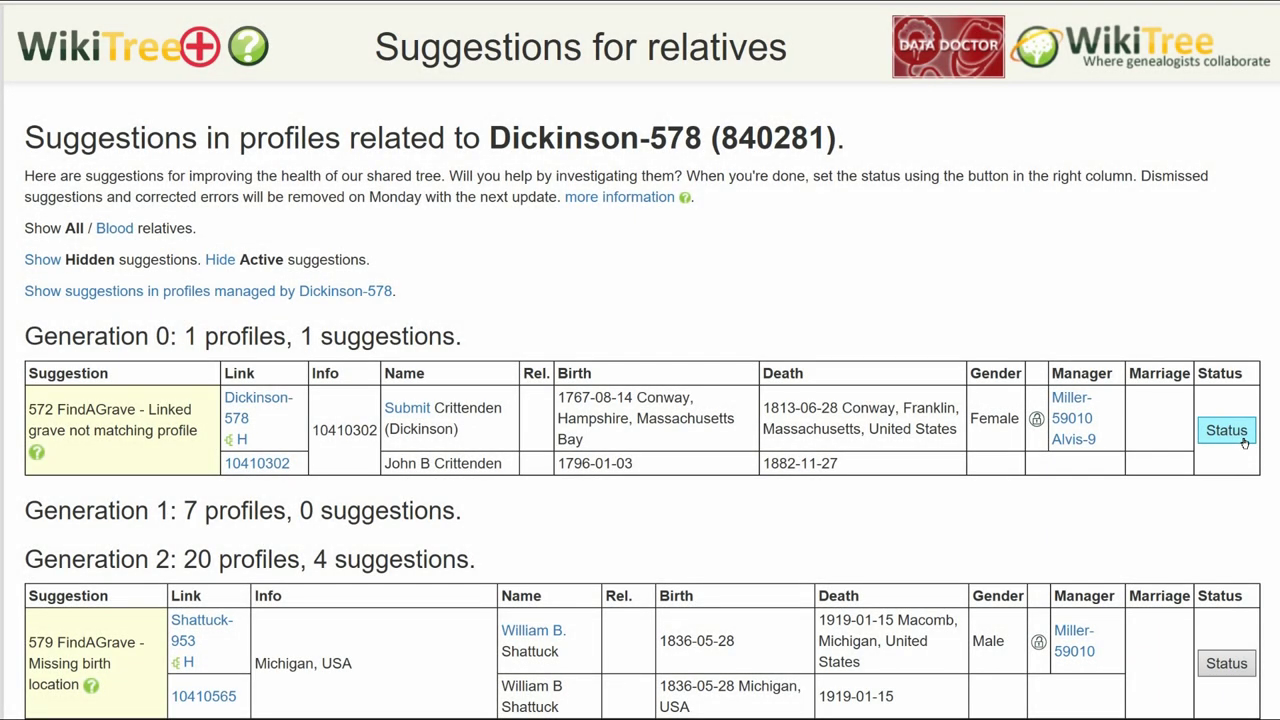
- Set the Dickinson-578 572 suggestion to Corrected with the comment 'sameas=no'
{"action": "left_click", "coordinate": [1243, 441]}
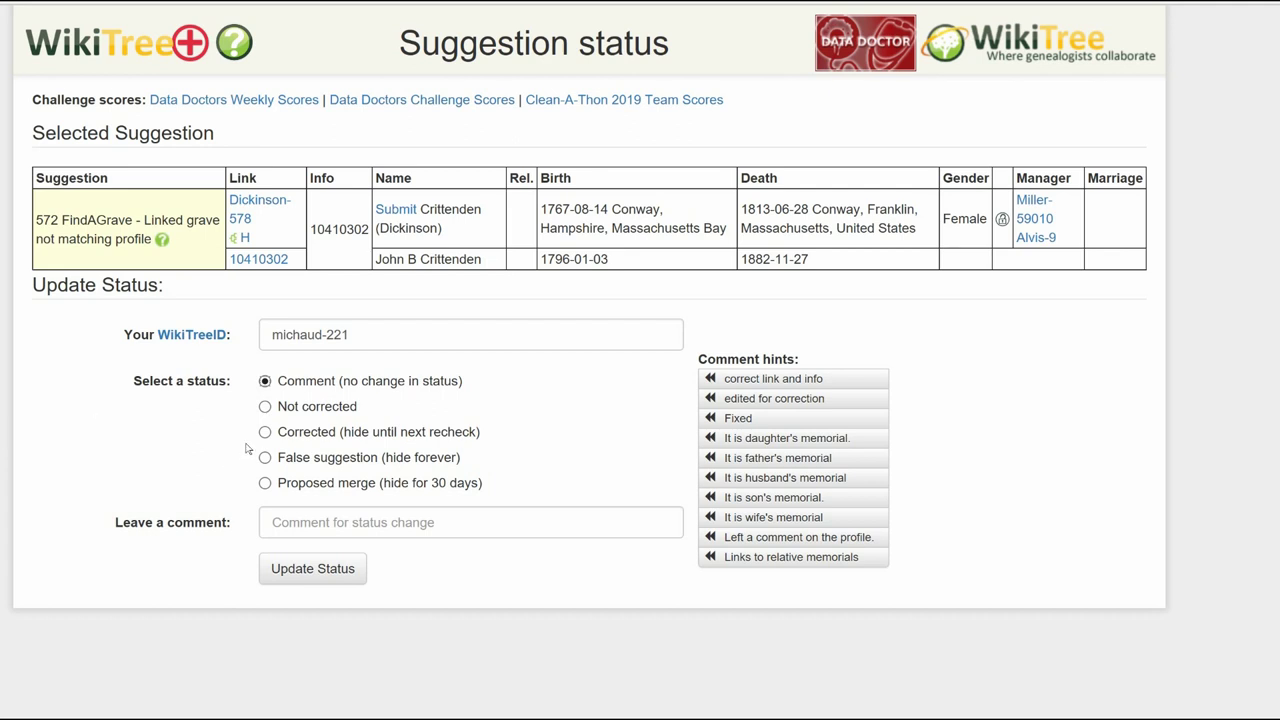
{"action": "left_click", "coordinate": [265, 434]}
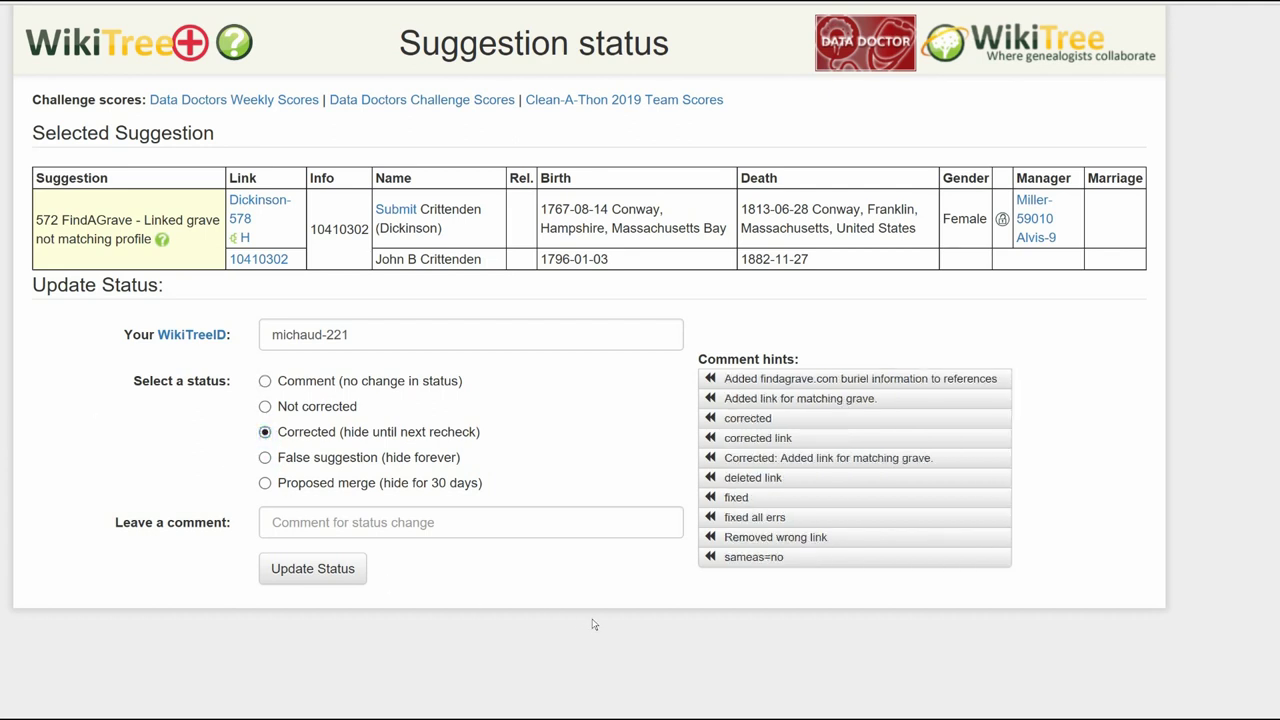
{"action": "left_click", "coordinate": [749, 557]}
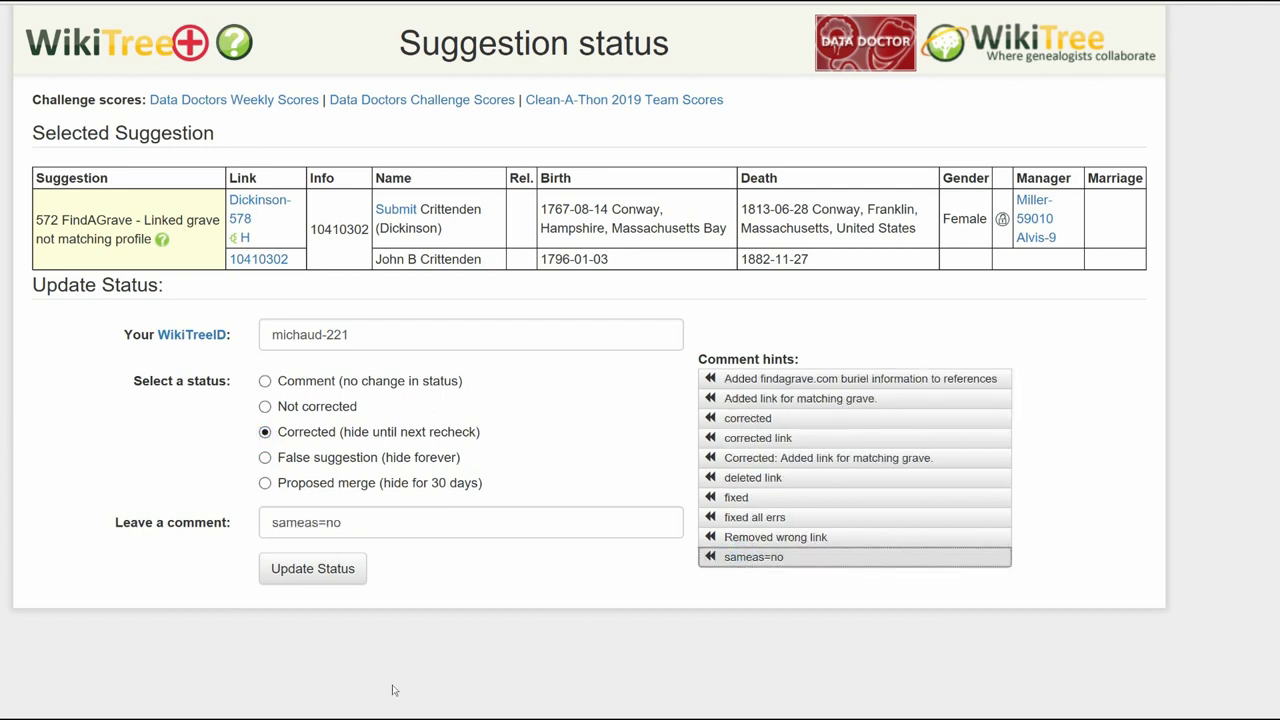
{"action": "left_click", "coordinate": [332, 577]}
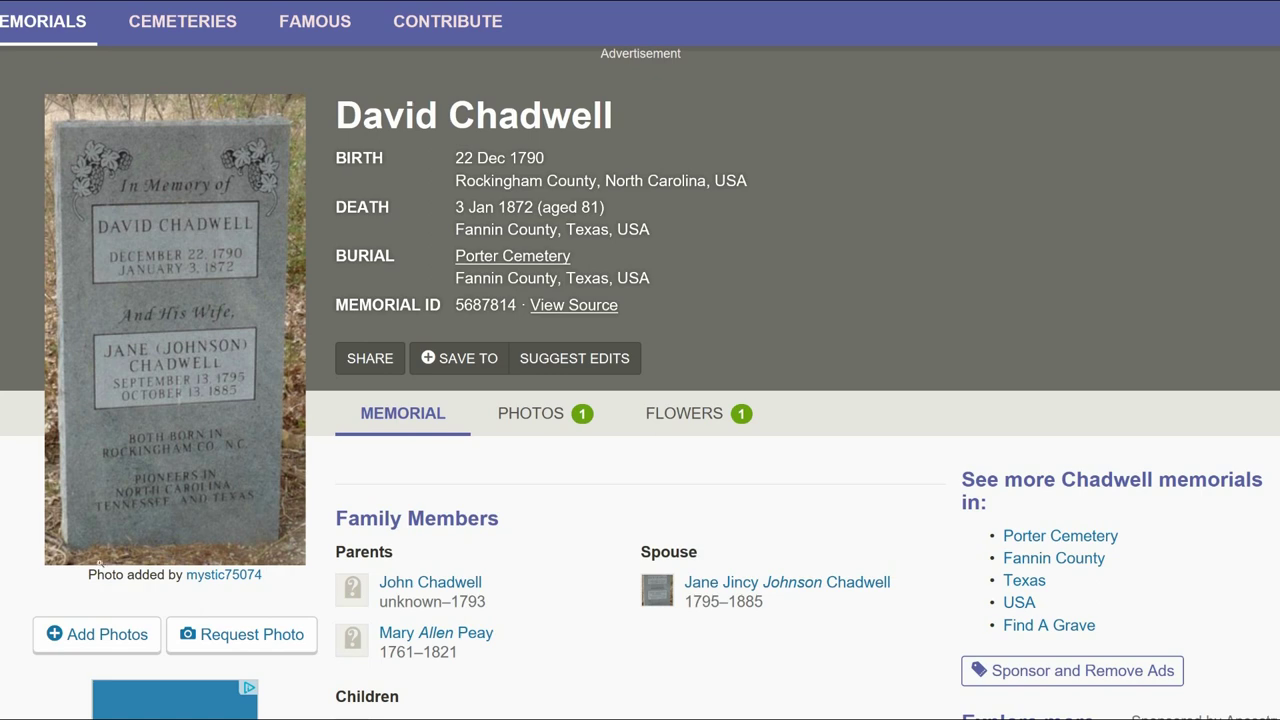
- Open the father's Find A Grave memorial (84192641) from the memorial's Parents list
{"action": "left_click", "coordinate": [436, 586]}
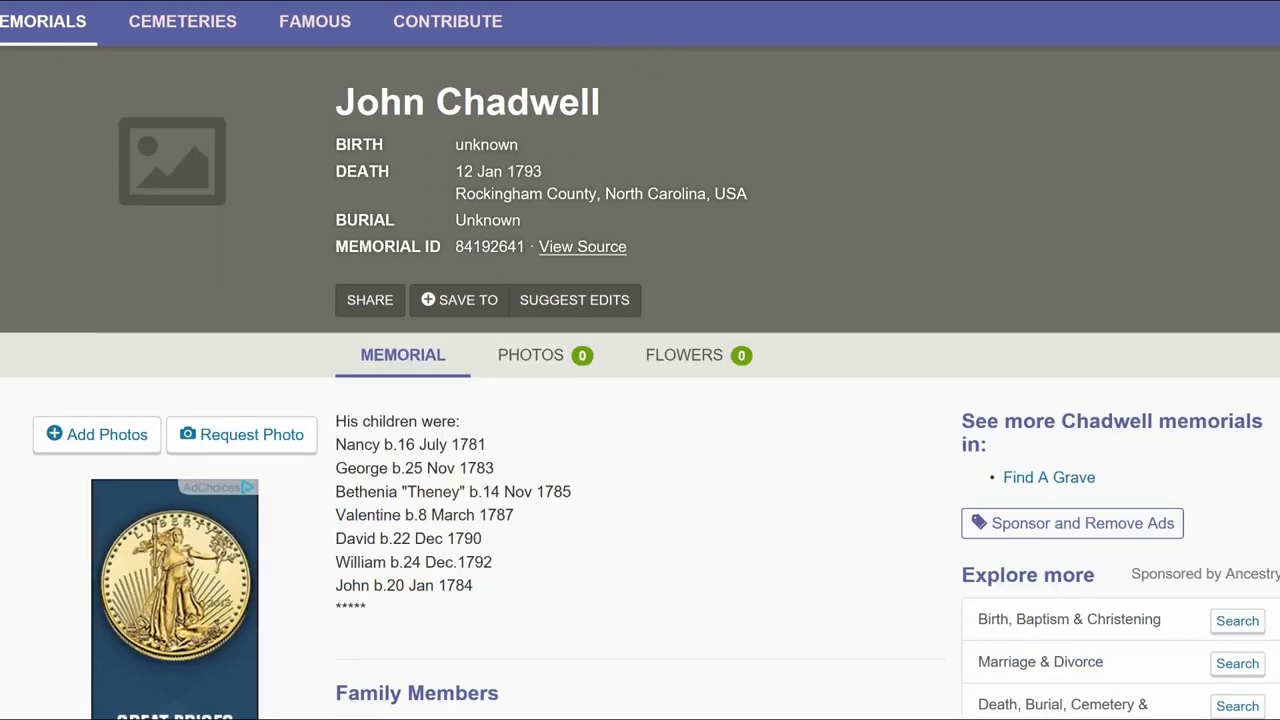